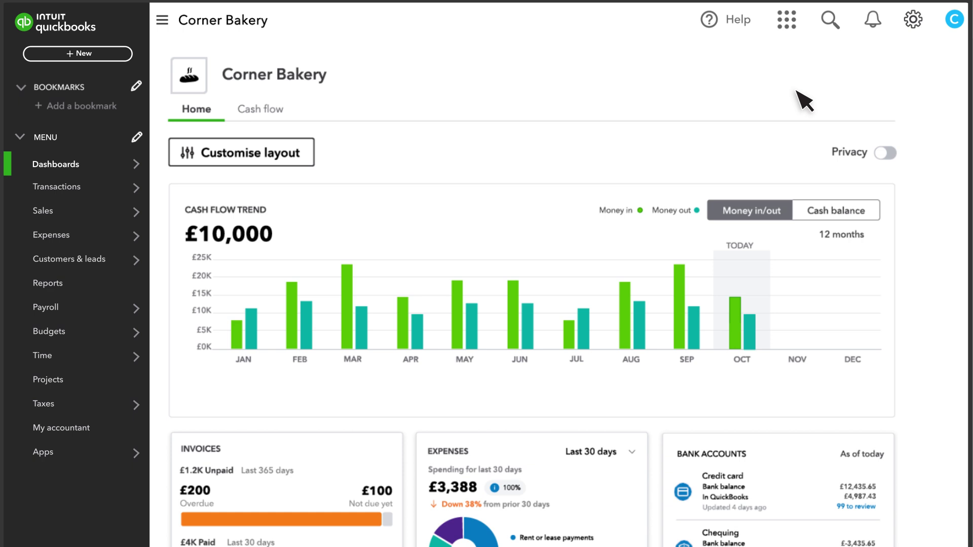
click(67, 196)
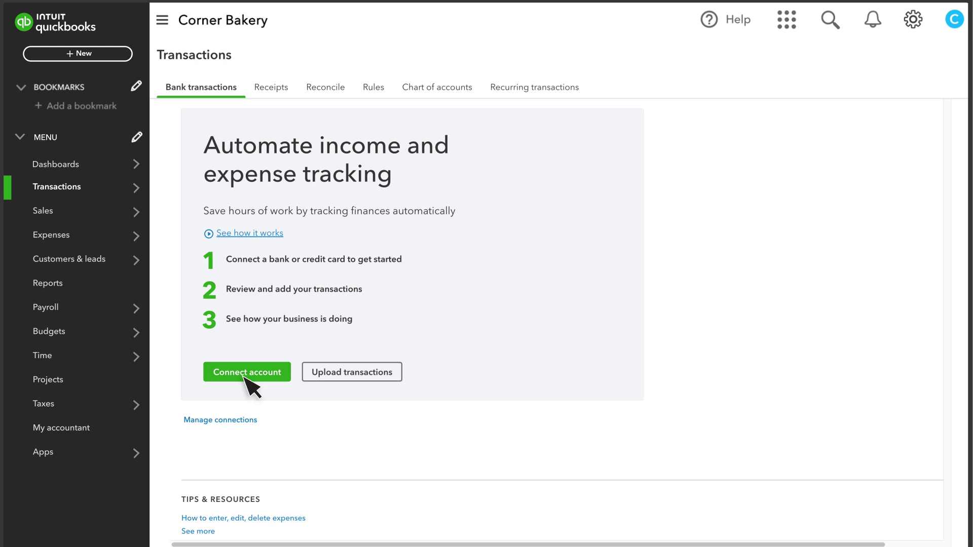
Step: Begin connecting a new bank or credit card account from Bank Transactions
click(247, 372)
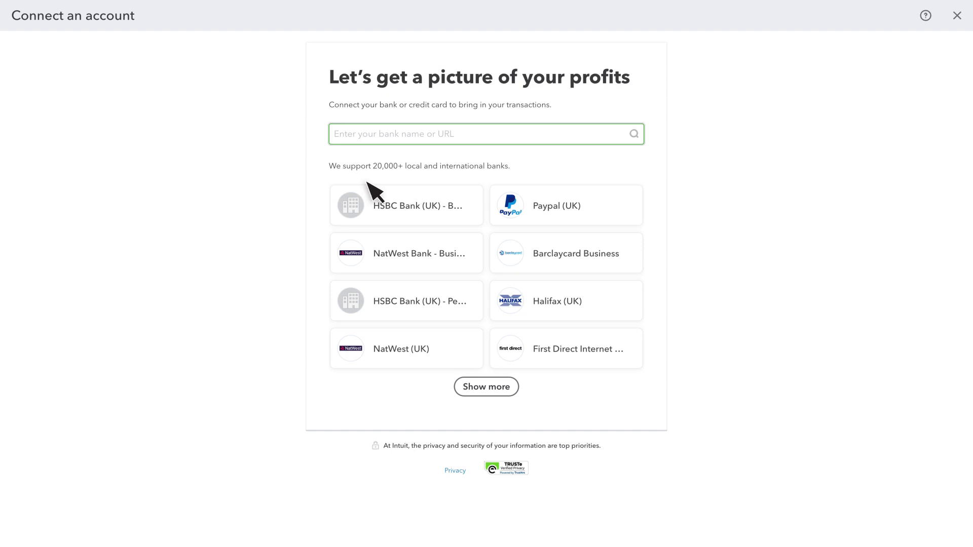
text(Sample bank)
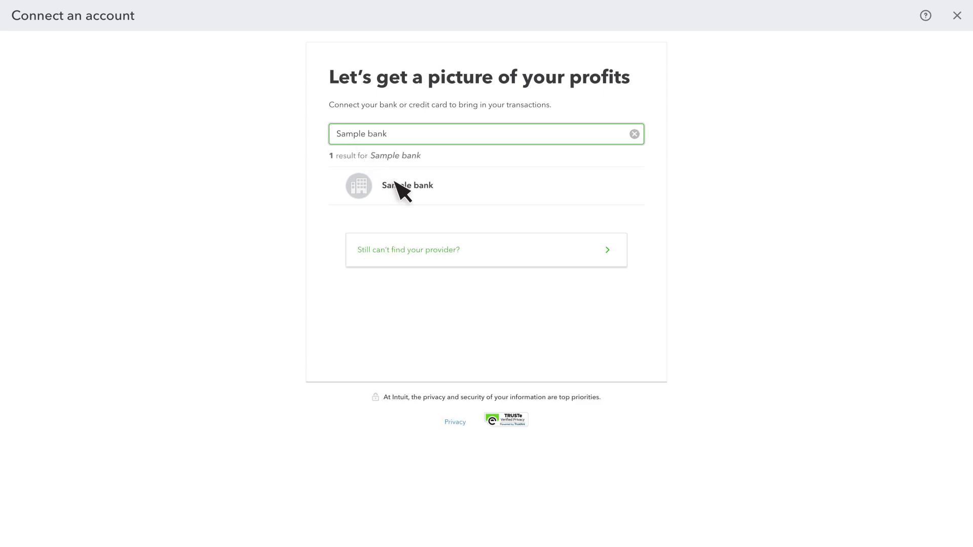
Step: Choose Sample bank and submit its login and password
click(407, 192)
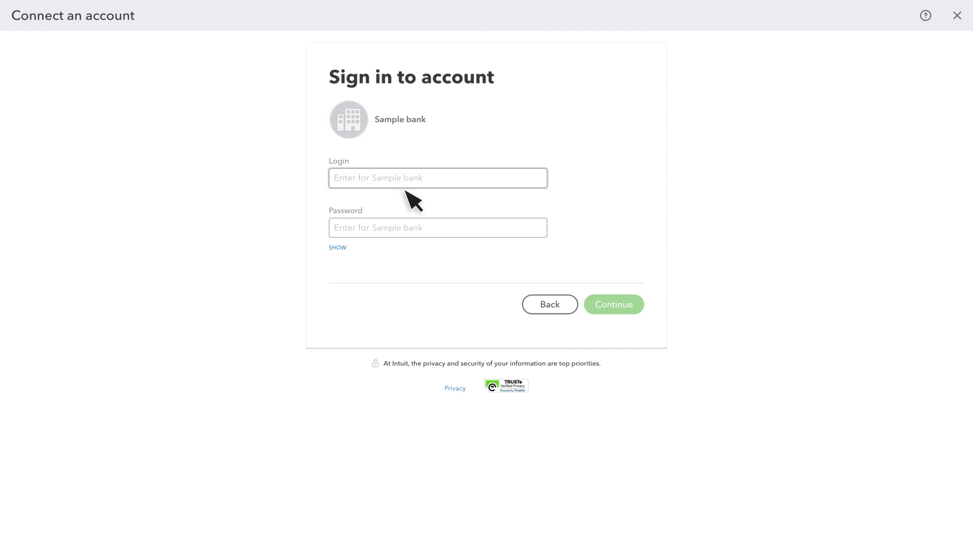
text(Corner Bakery)
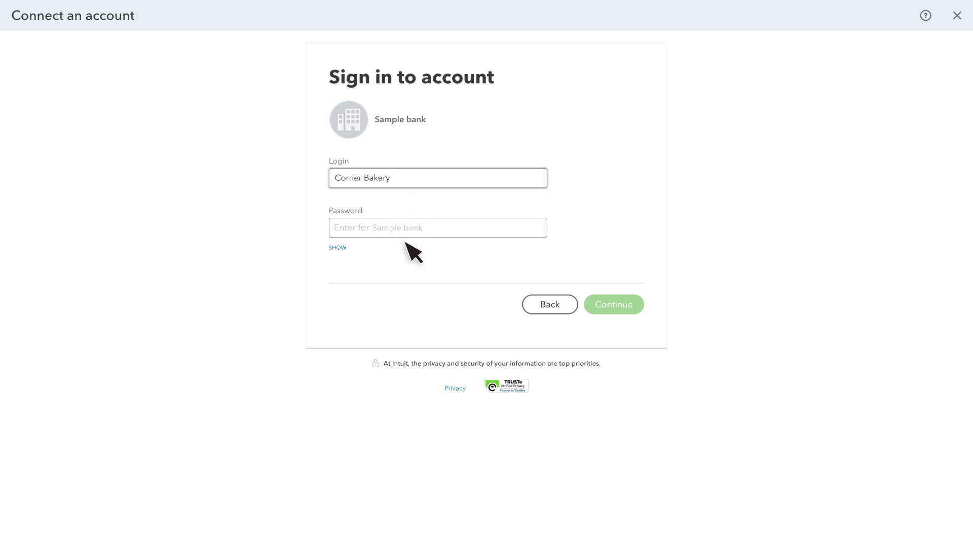
click(437, 227)
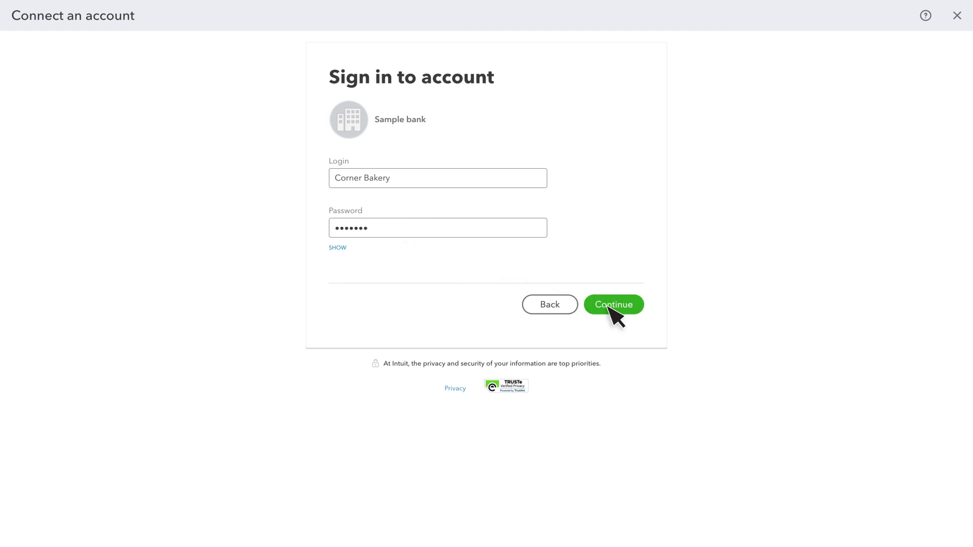
click(613, 304)
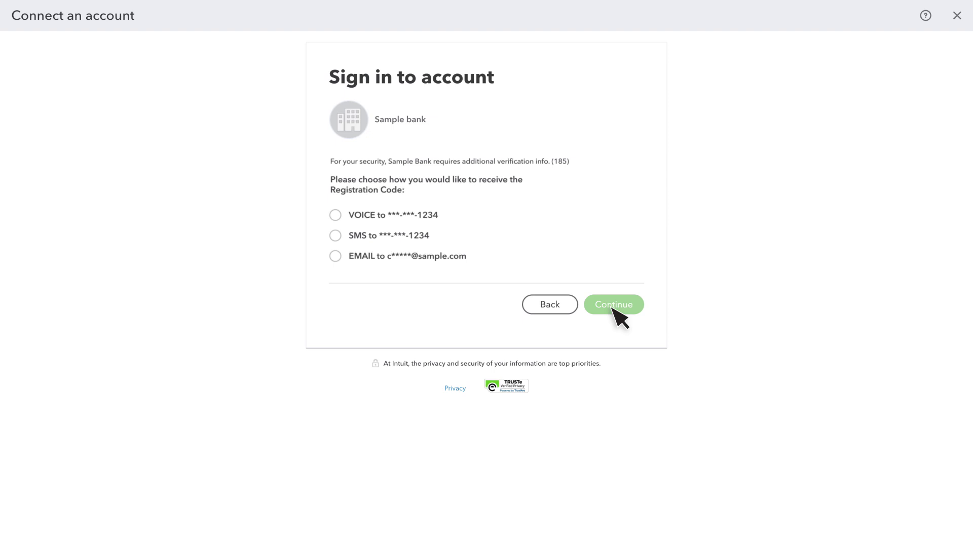
click(336, 215)
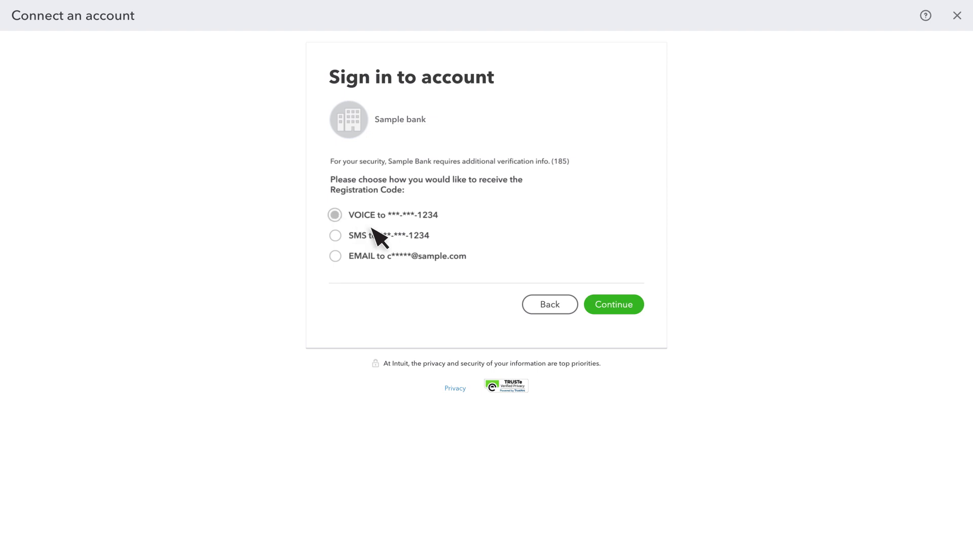
click(613, 304)
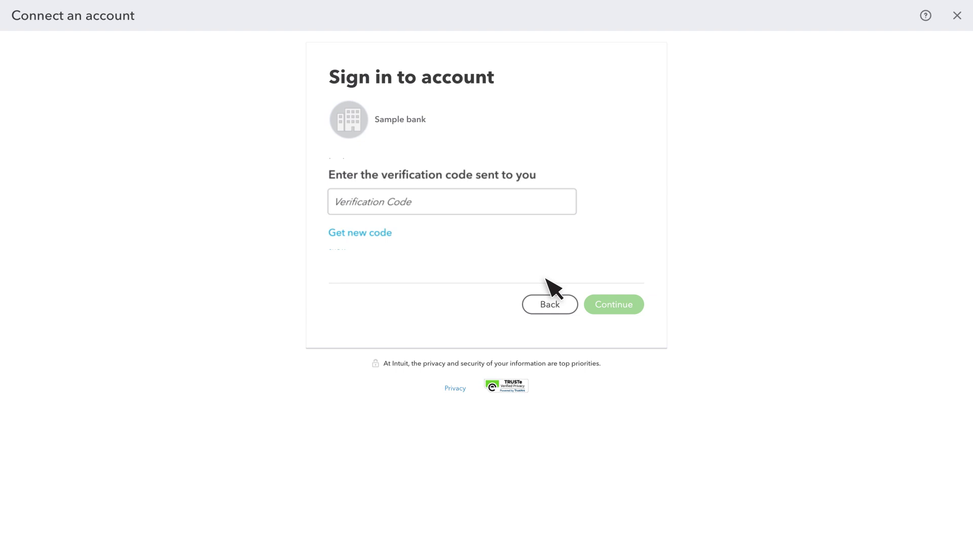
click(380, 202)
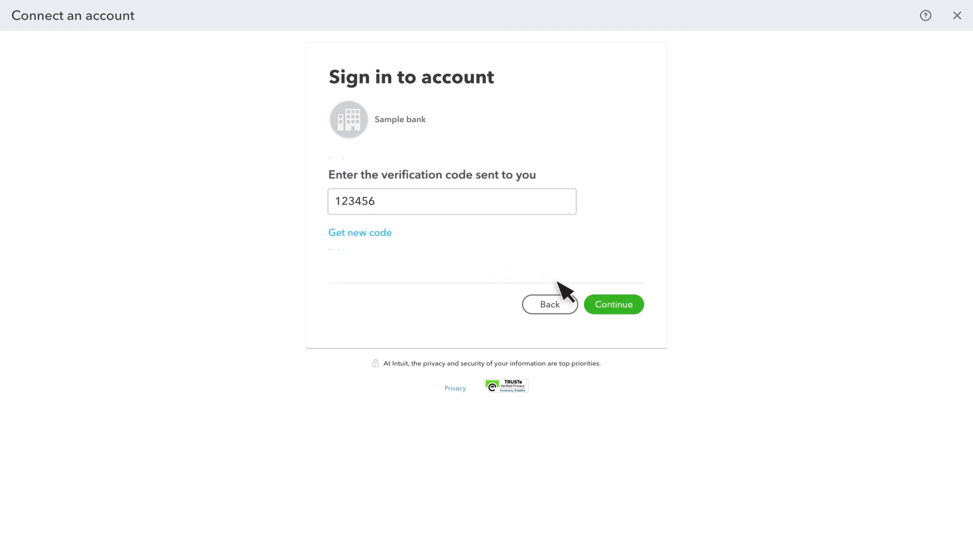
click(614, 304)
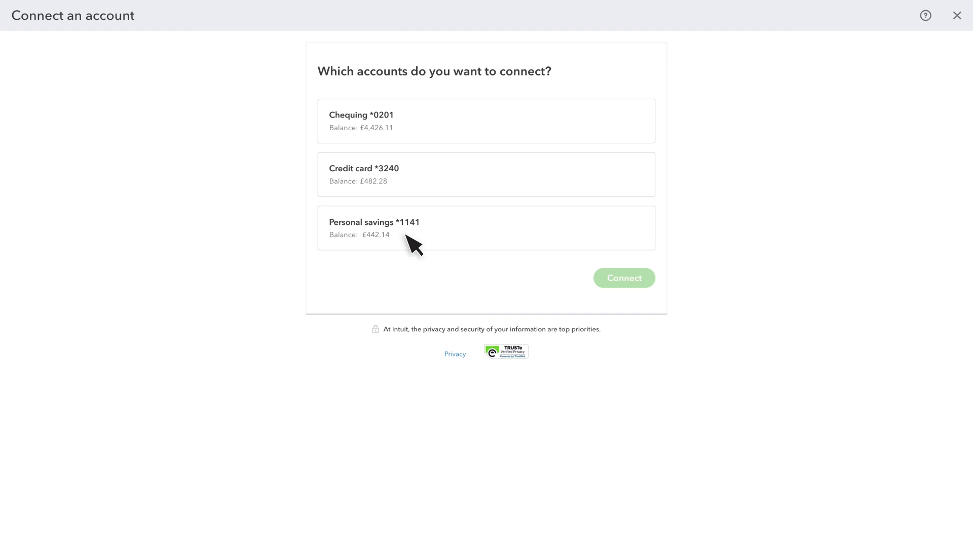
Step: Select Chequing *0201 and Credit card *3240, mapped to Savings - GBP and Credit Card - GBP
click(405, 120)
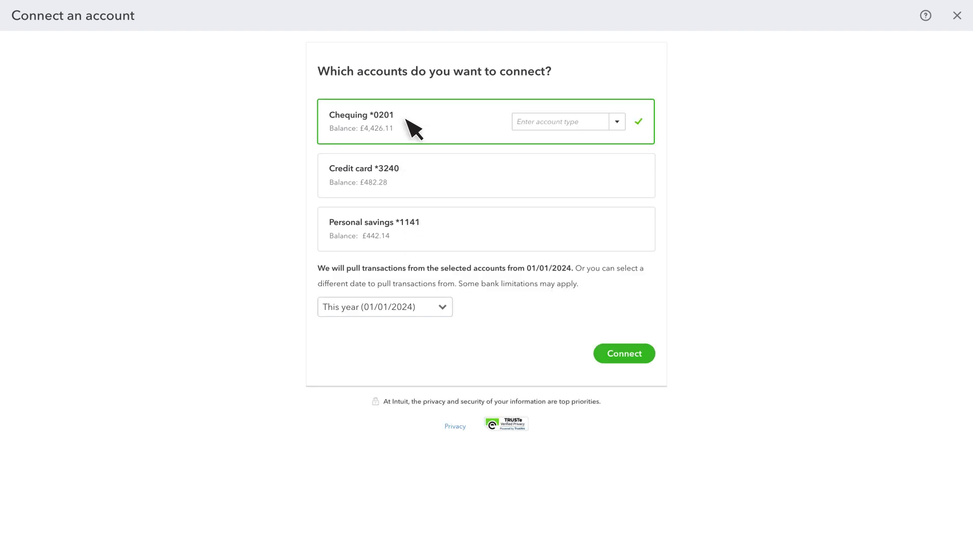
click(408, 176)
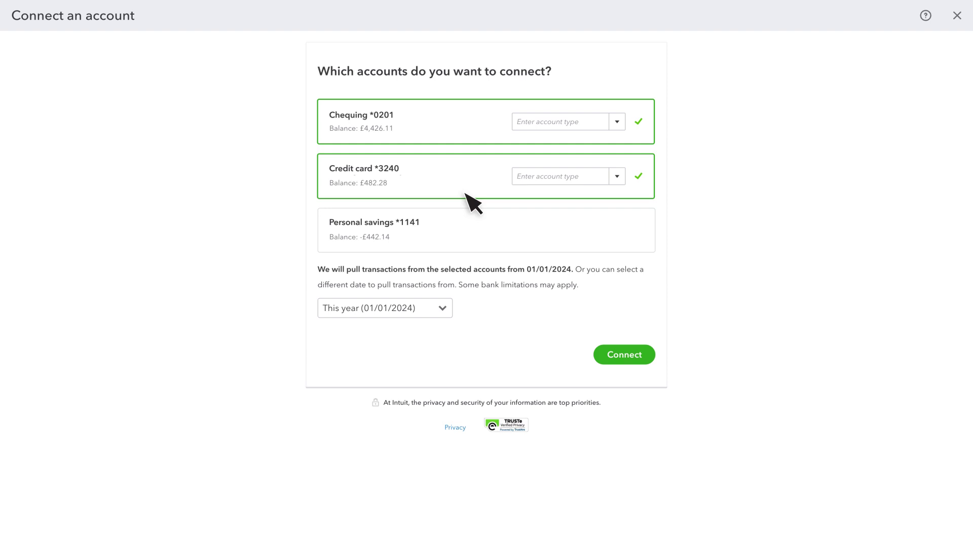
click(586, 123)
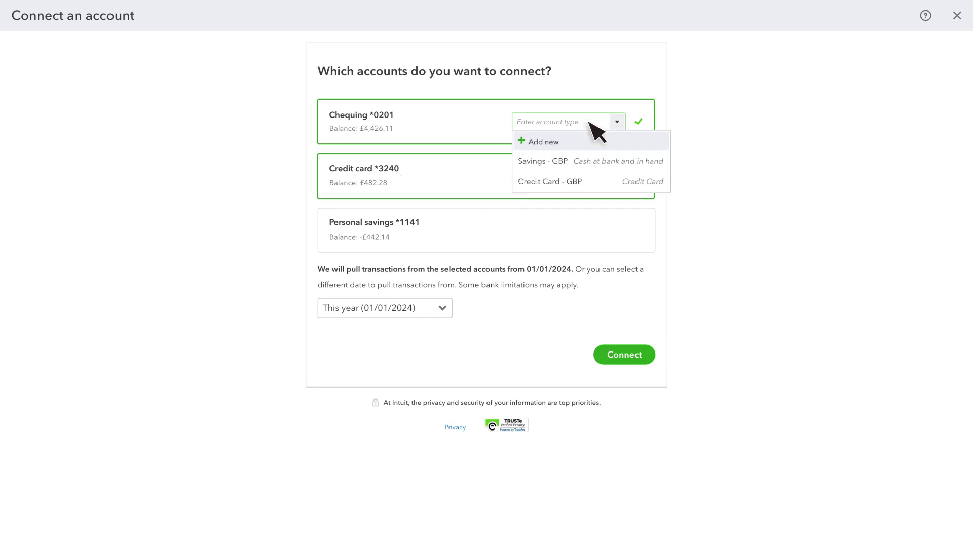
click(579, 161)
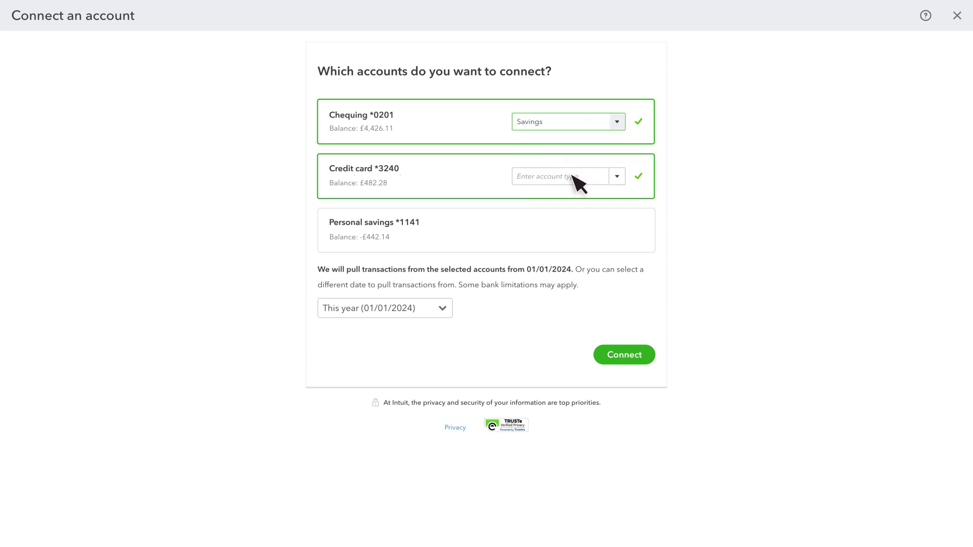
click(572, 177)
click(573, 238)
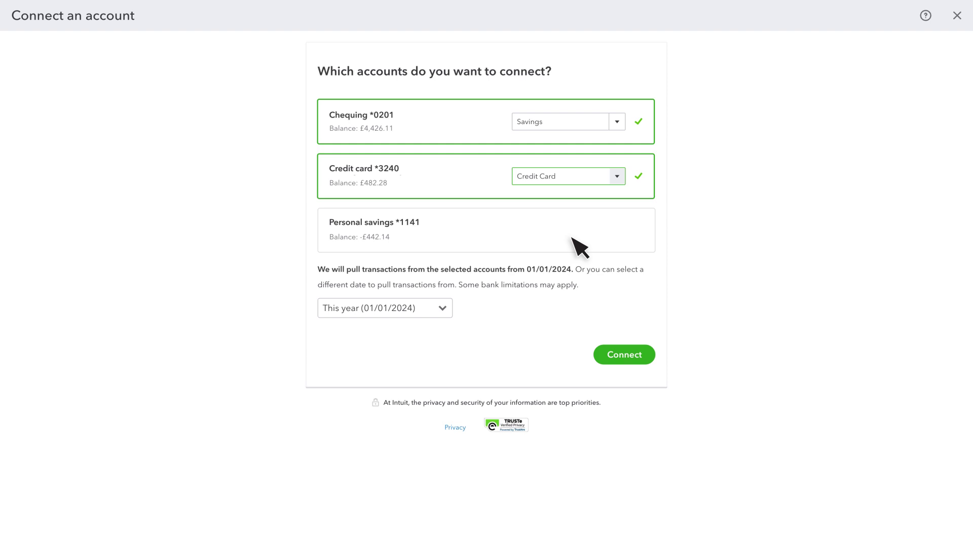
click(430, 308)
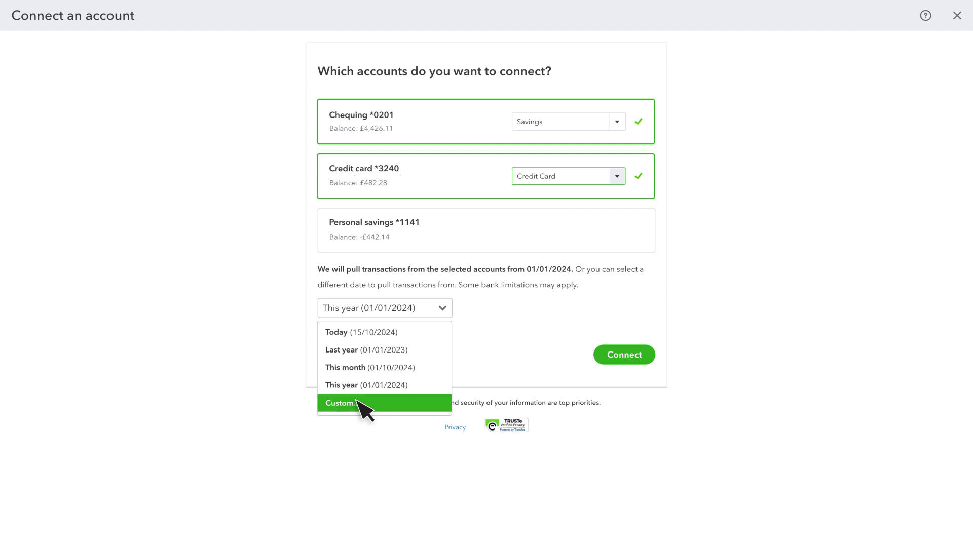
click(362, 385)
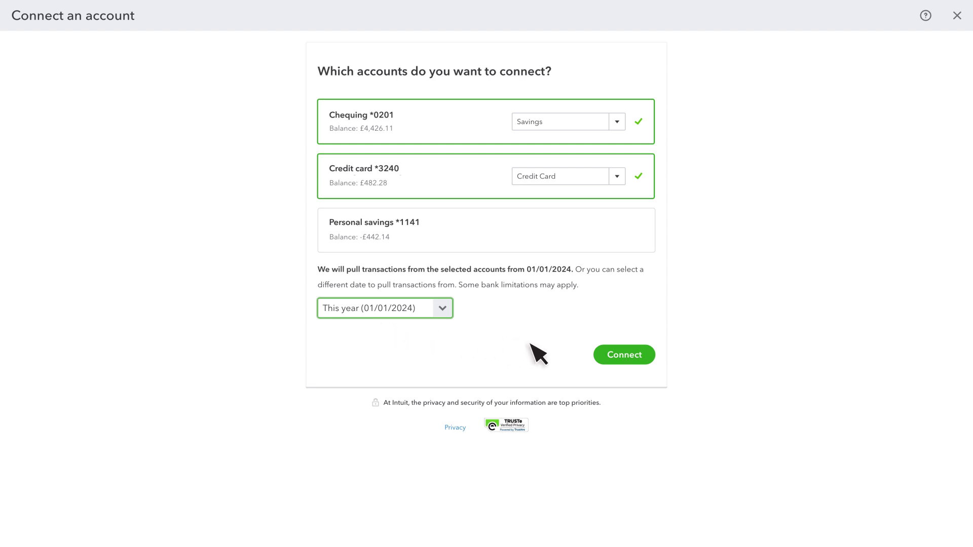
Step: Connect the two selected accounts and dismiss the confirmation with Done
click(624, 355)
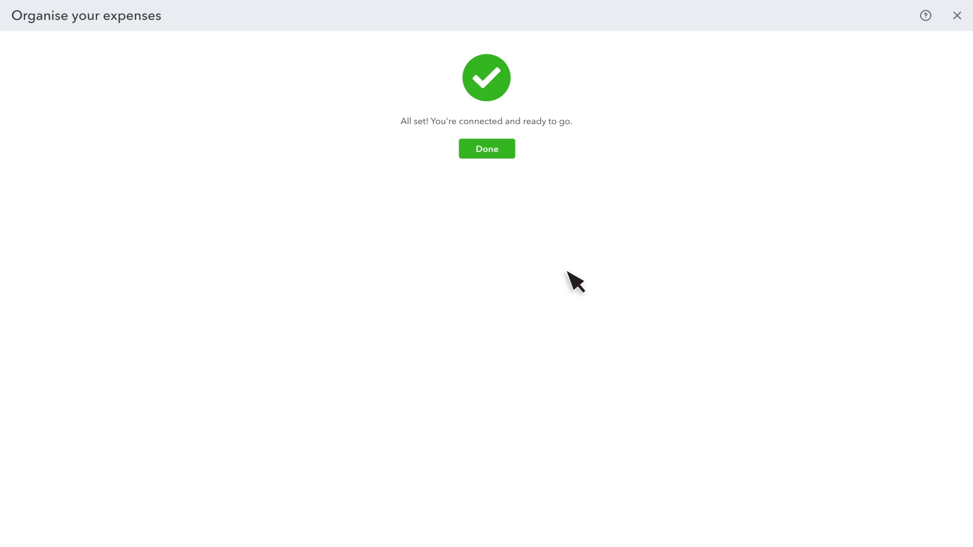
click(487, 148)
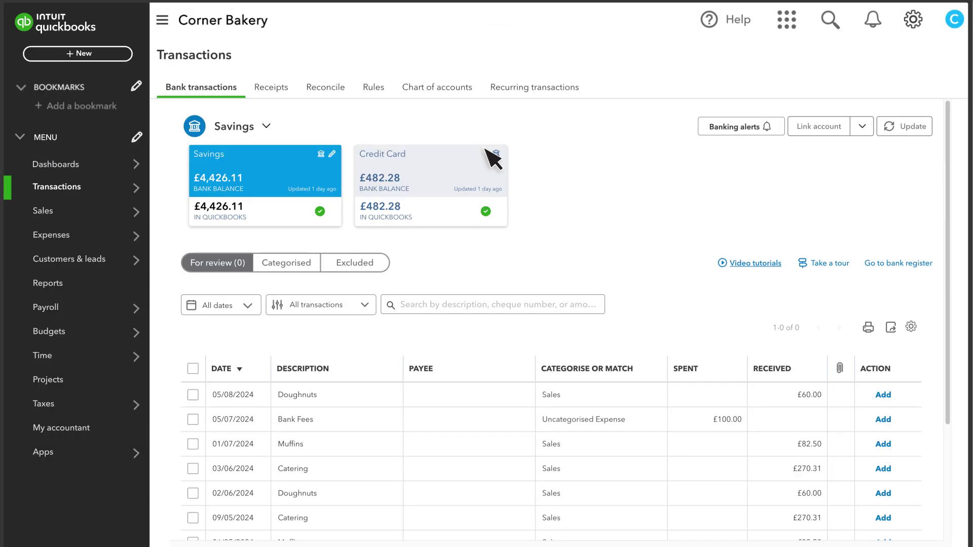